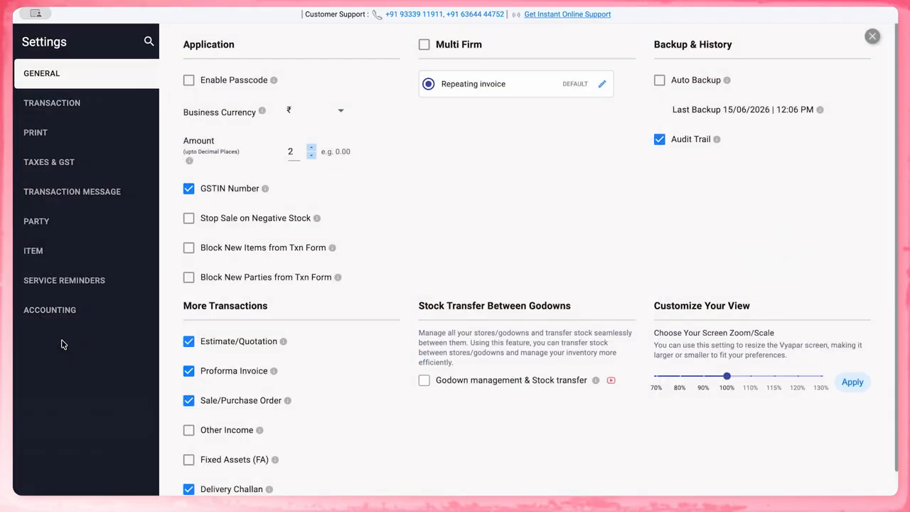
Tick Repeat Invoices under More Transaction Features in the Transaction settings
left_click(59, 111)
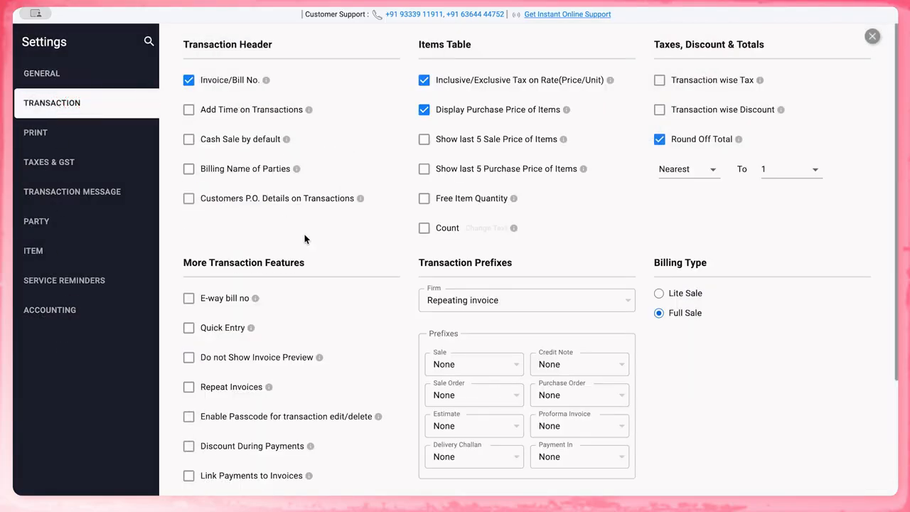
scroll(304, 239, "down", 3)
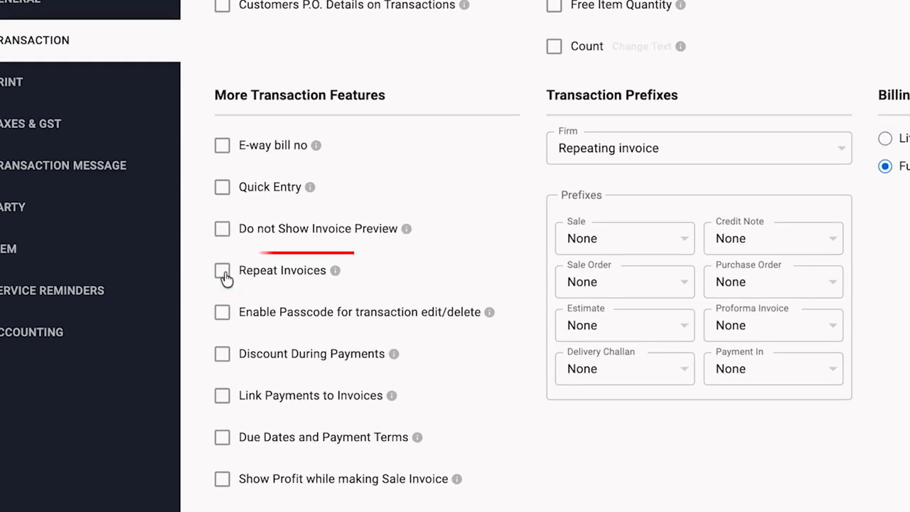
left_click(223, 273)
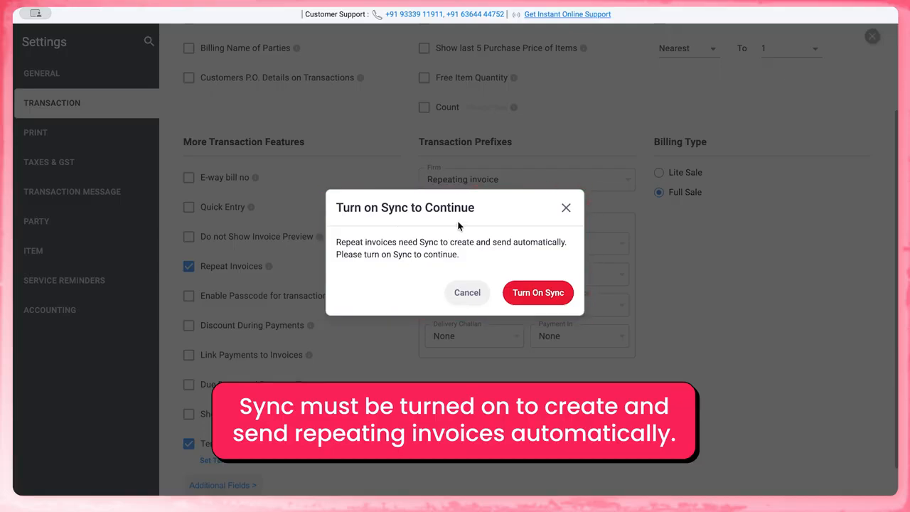
Enable Sync by logging in with the last-used account's verification code, then start a repeat invoice
left_click(535, 297)
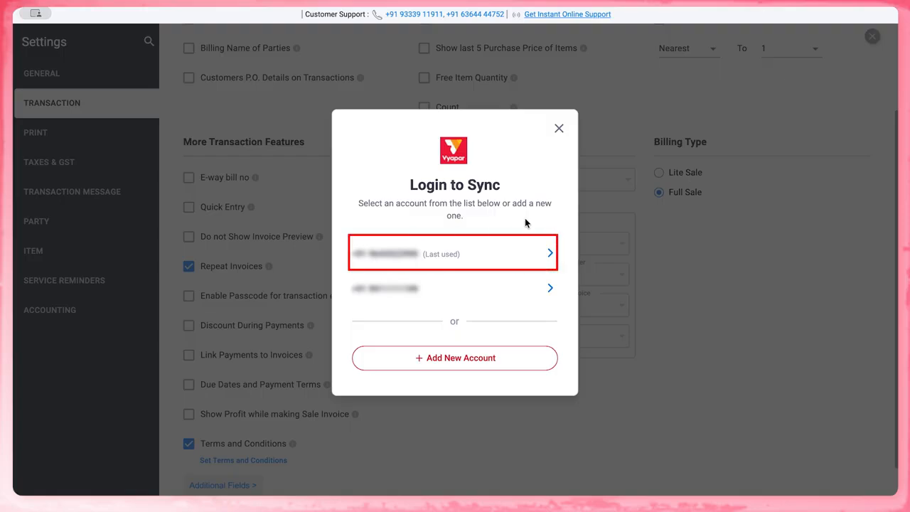
left_click(497, 245)
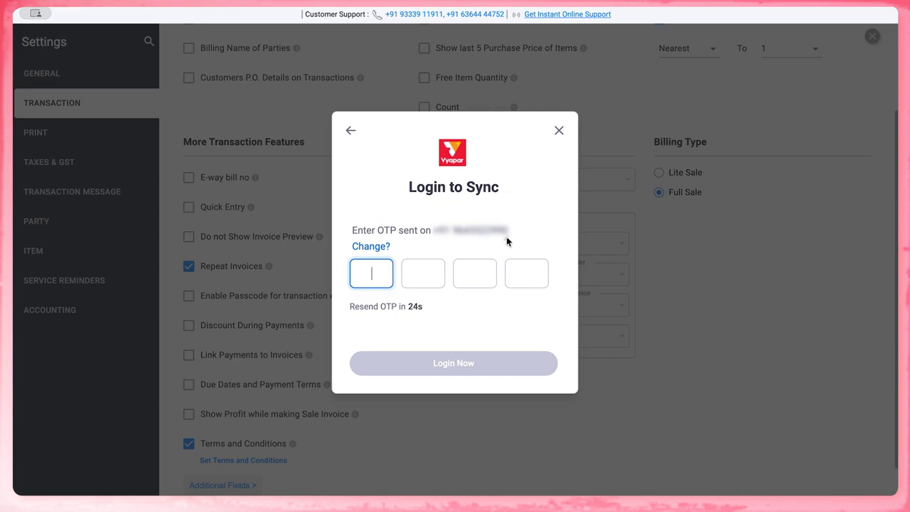
left_click(470, 364)
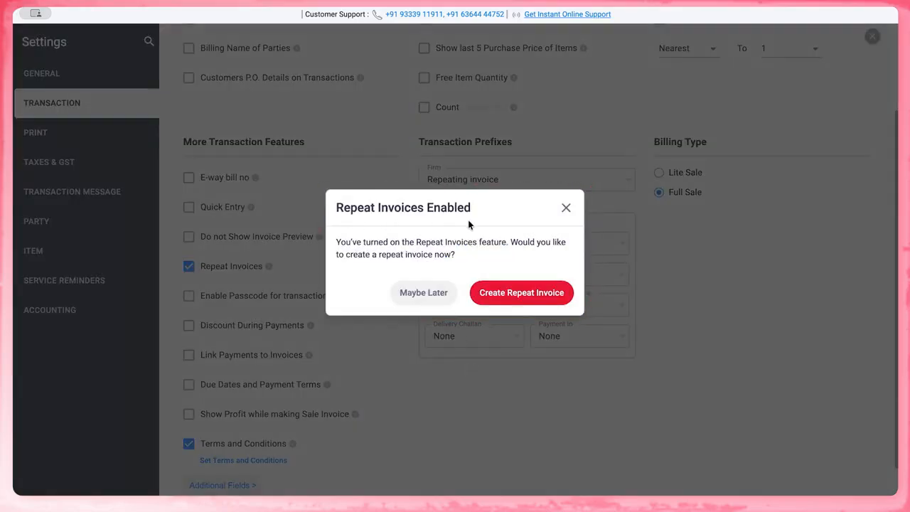
left_click(517, 293)
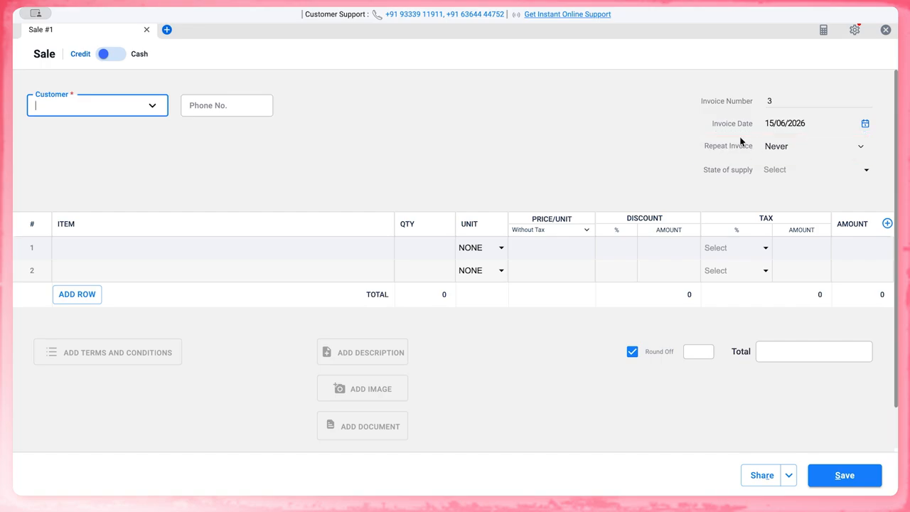
Show the Repeat Invoice frequency options on new Sale invoice 3
left_click(860, 147)
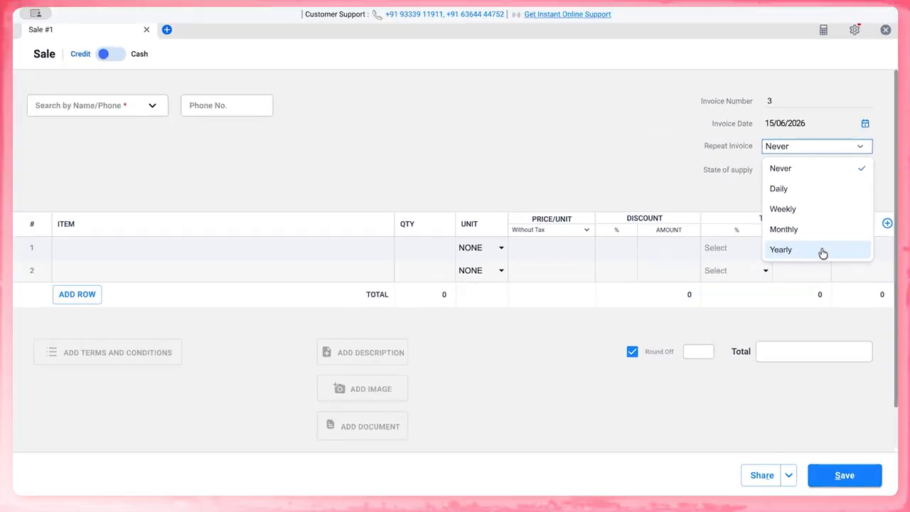
Try a Weekly repeat and inspect its interval unit, start date and end date fields
left_click(812, 210)
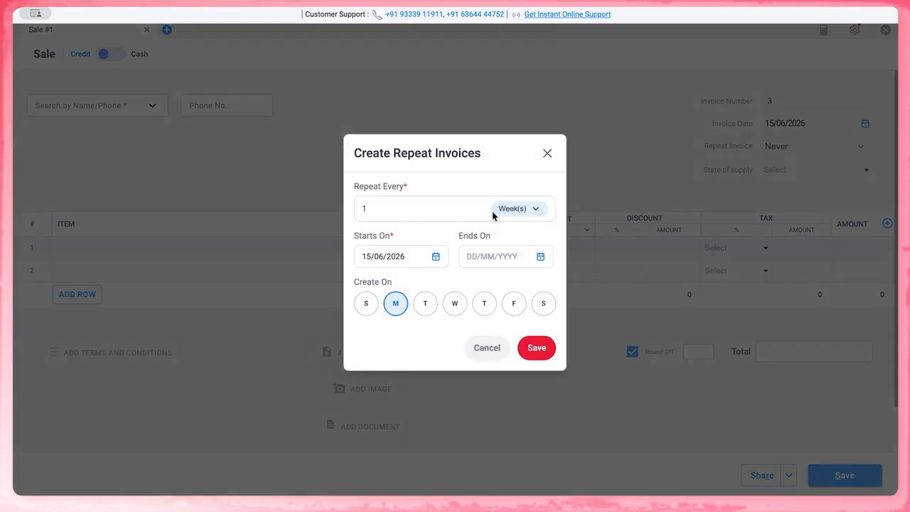
left_click(527, 211)
left_click(391, 210)
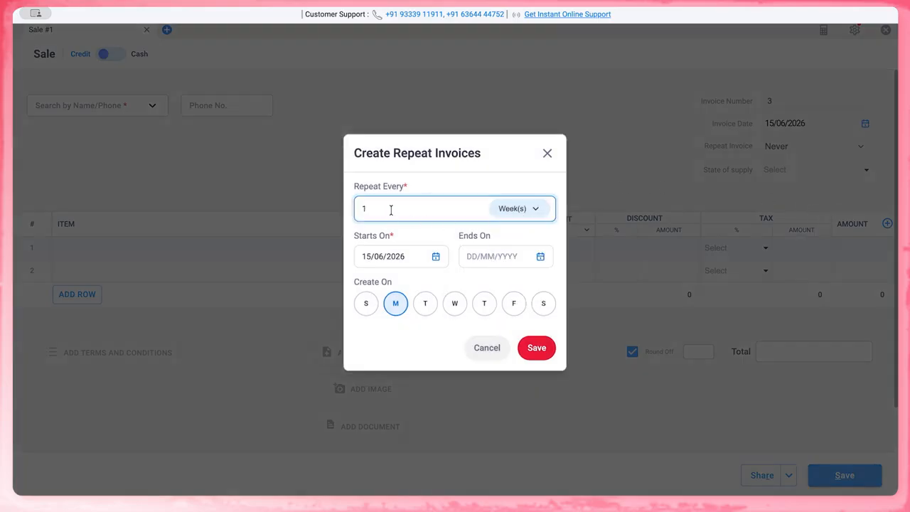
double_click(390, 210)
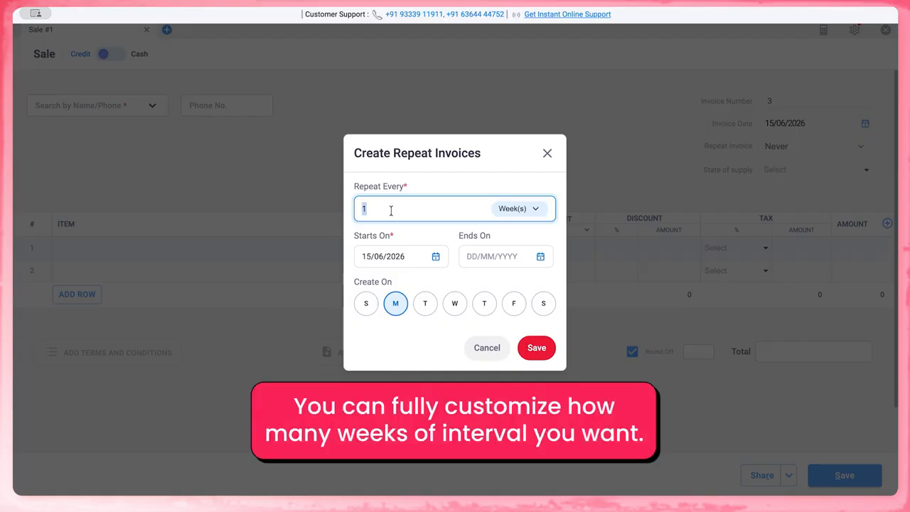
left_click(414, 256)
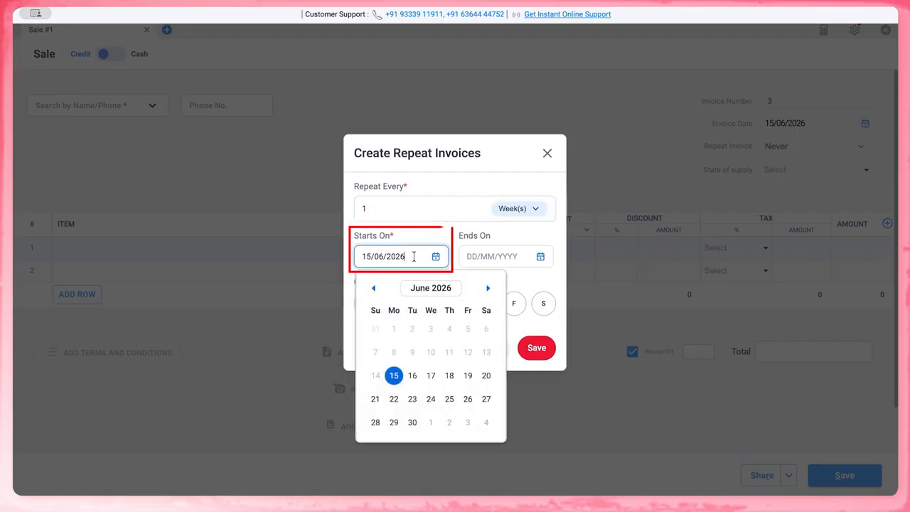
left_click(530, 255)
left_click(536, 242)
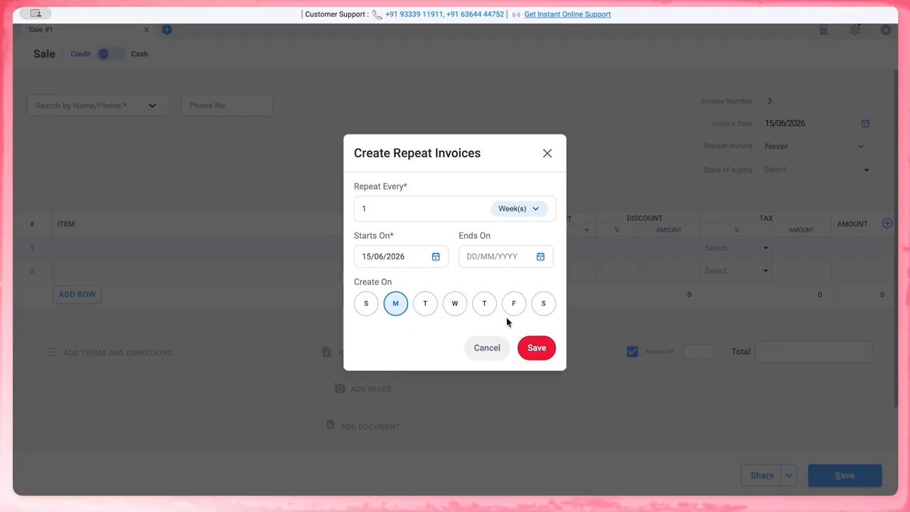
Cancel the weekly setup and switch the repeat to Monthly, every 1 month on the 4th
left_click(487, 347)
left_click(810, 146)
left_click(812, 227)
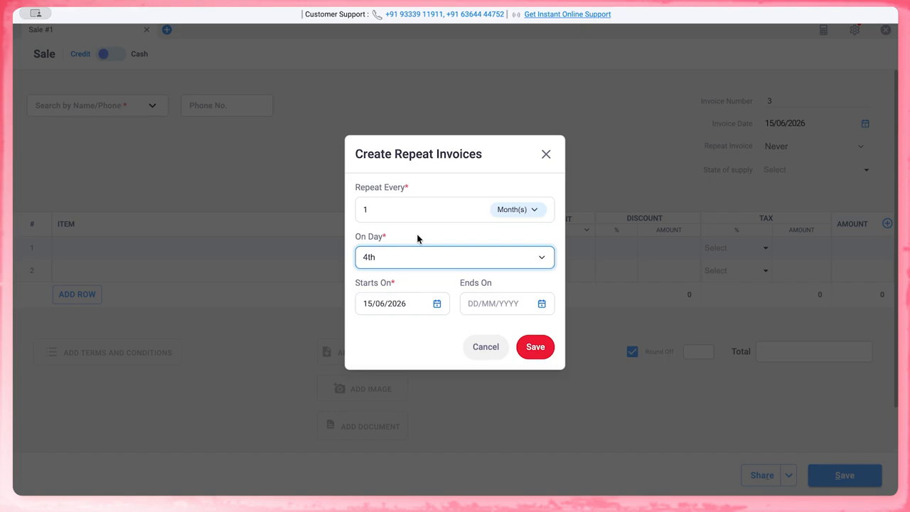
Keep the 4th as the monthly day and 15 June 2026 as the start date
left_click(390, 259)
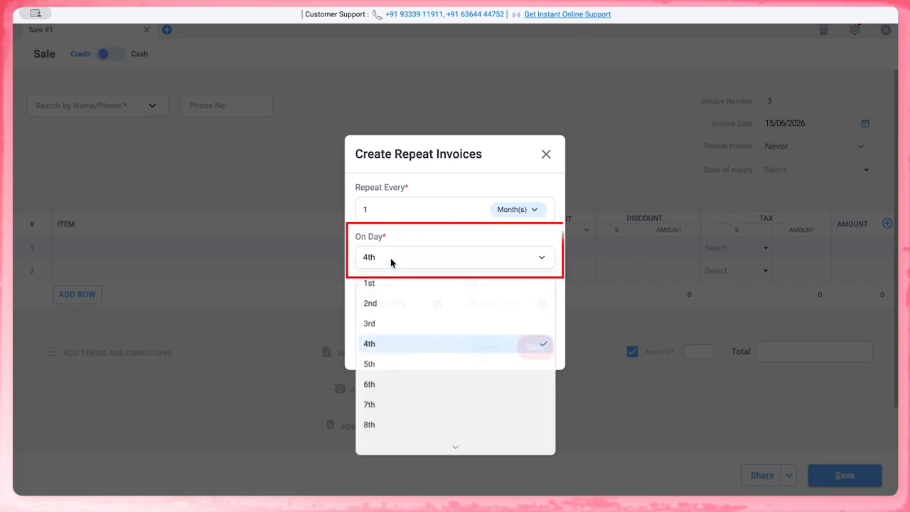
left_click(390, 344)
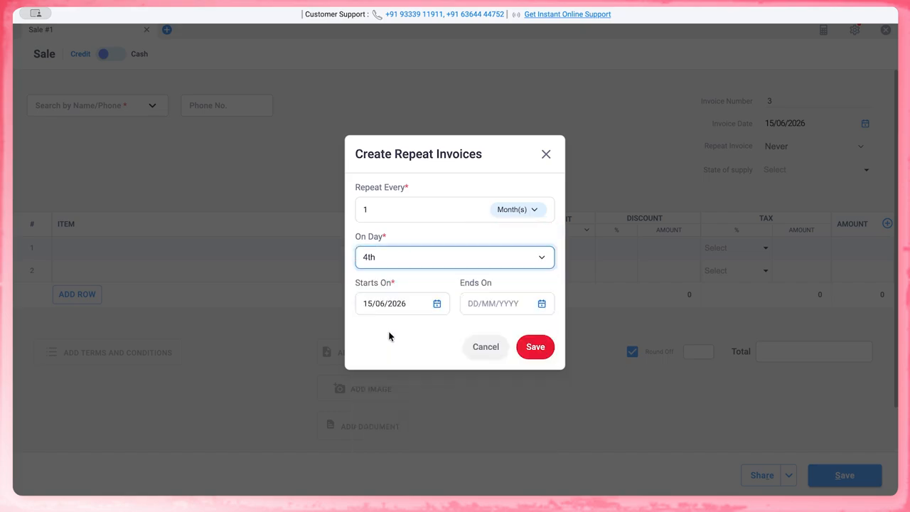
left_click(438, 305)
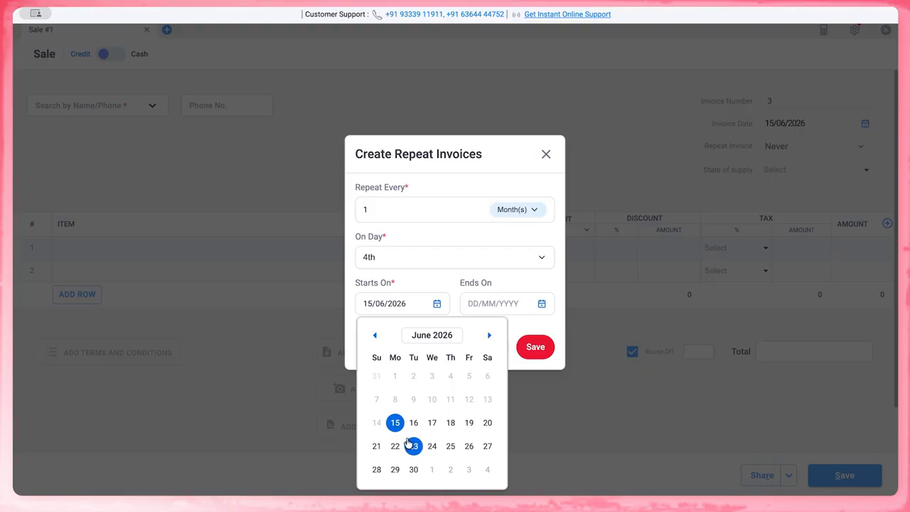
left_click(396, 424)
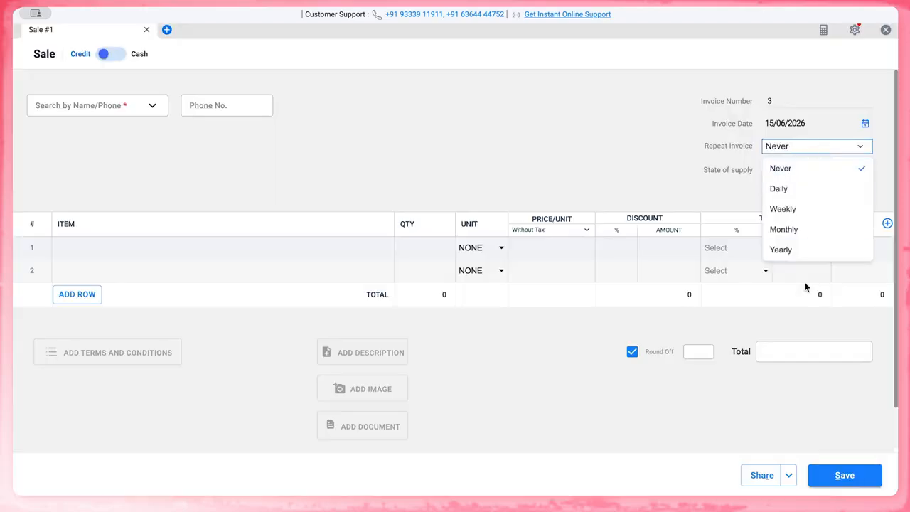
Save a weekly repeat every 2 weeks on Tuesday, from 15/06/2026 to 11/08/2026
left_click(688, 196)
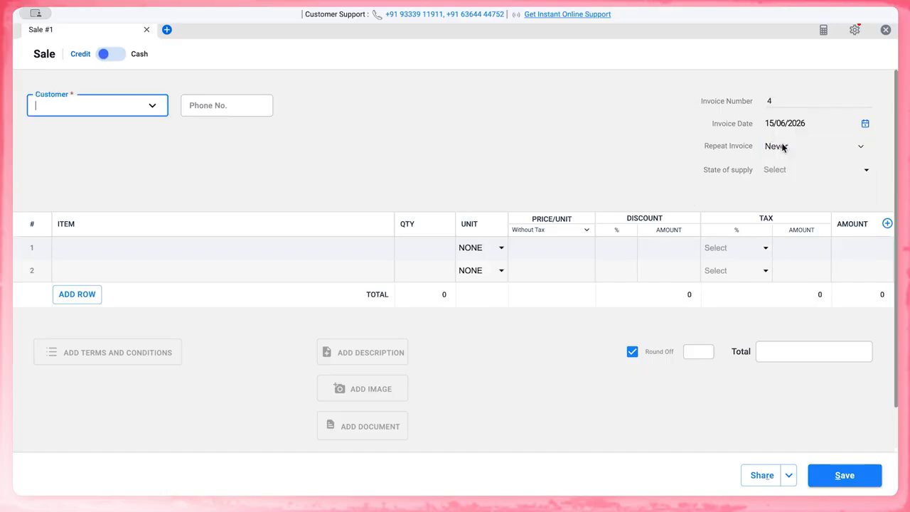
left_click(782, 147)
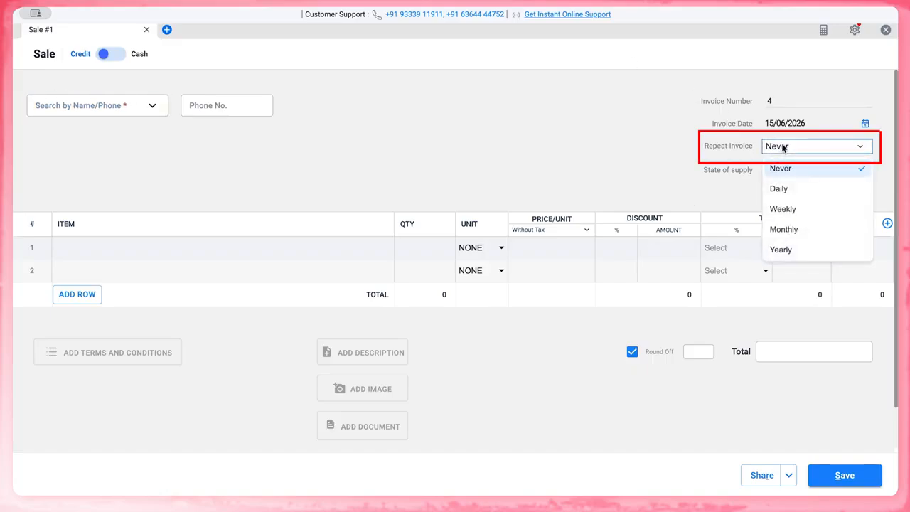
left_click(783, 211)
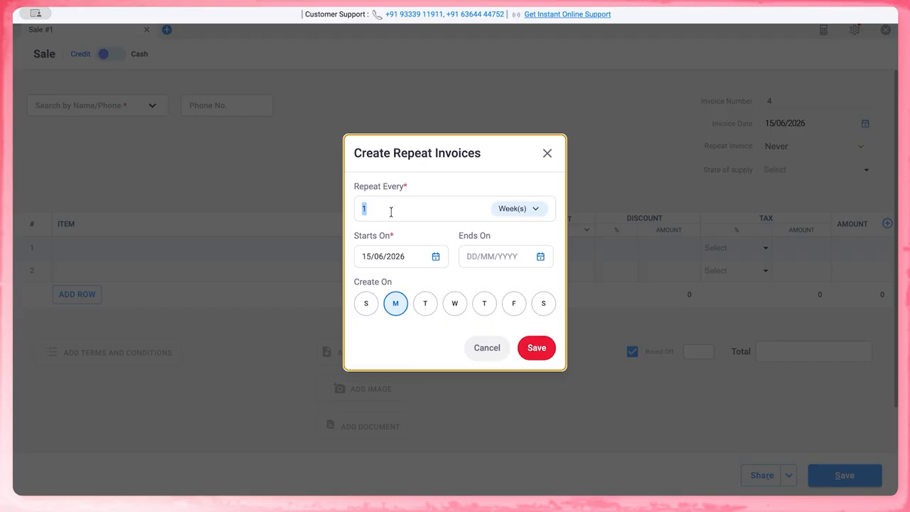
type("2")
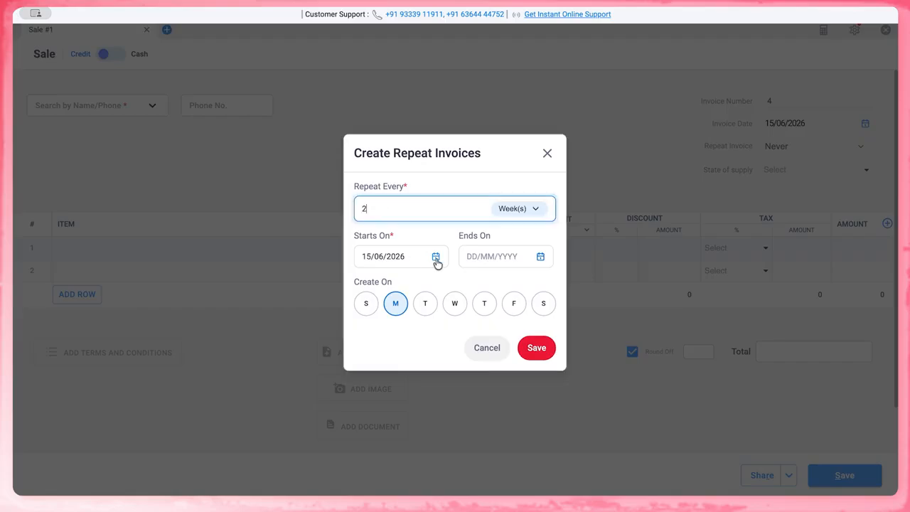
left_click(436, 256)
left_click(394, 375)
left_click(541, 258)
left_click(592, 288)
left_click(592, 288)
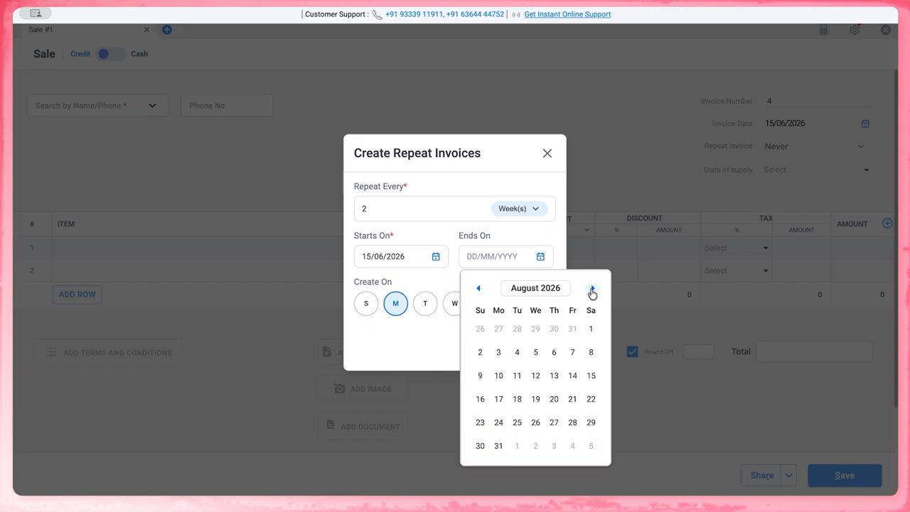
left_click(516, 377)
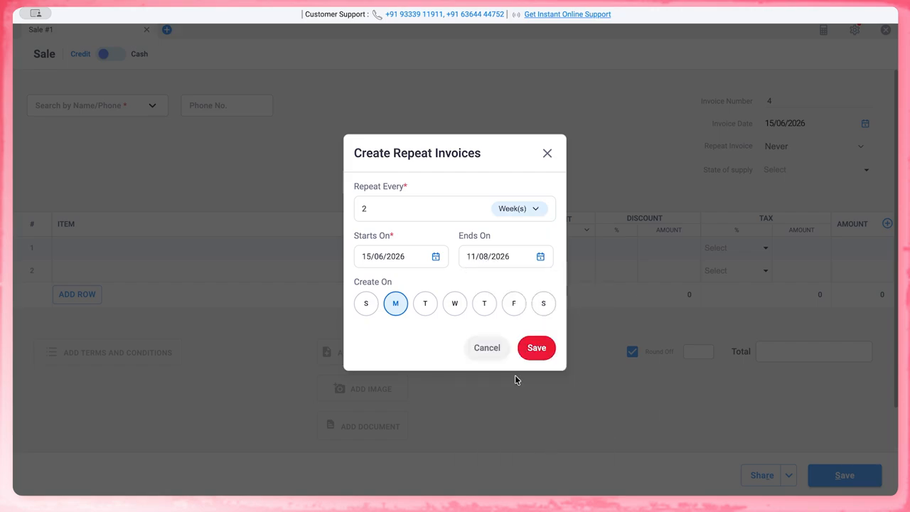
left_click(425, 306)
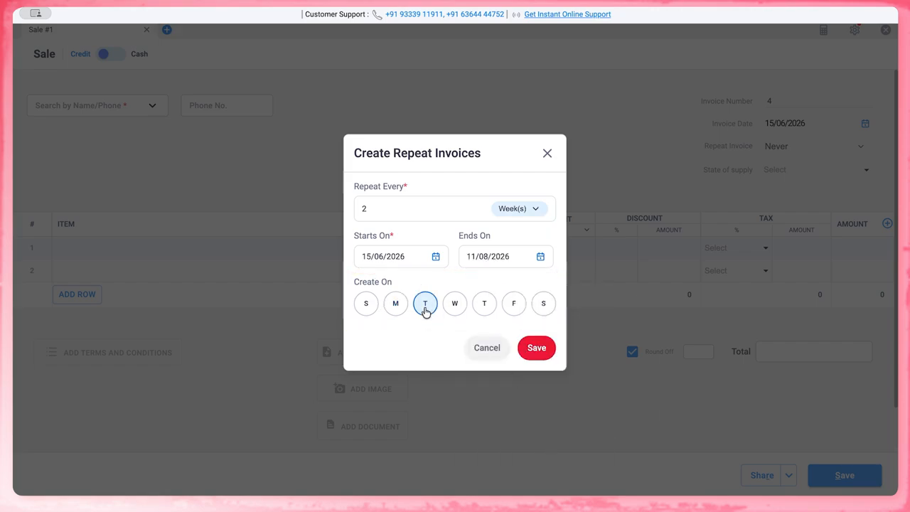
left_click(536, 347)
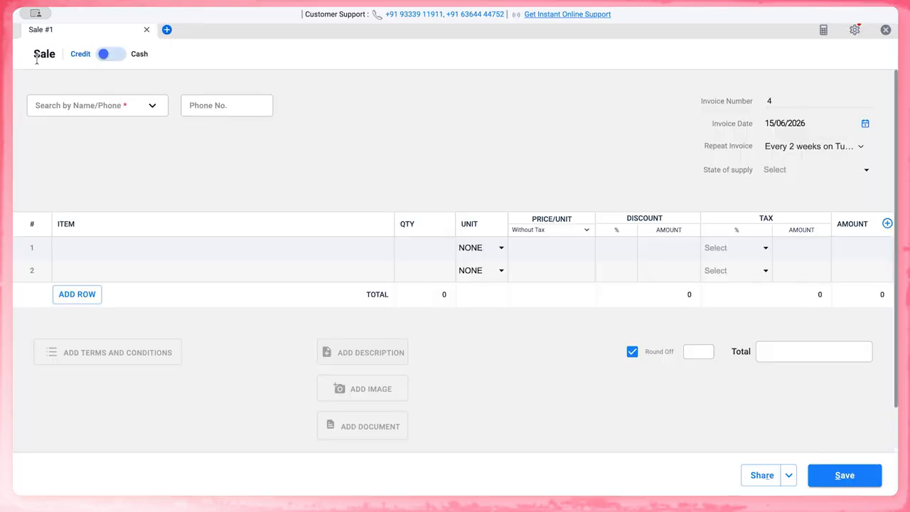
Bill the invoice to aadi with one books item, add the customer's phone number, and save
left_click(80, 108)
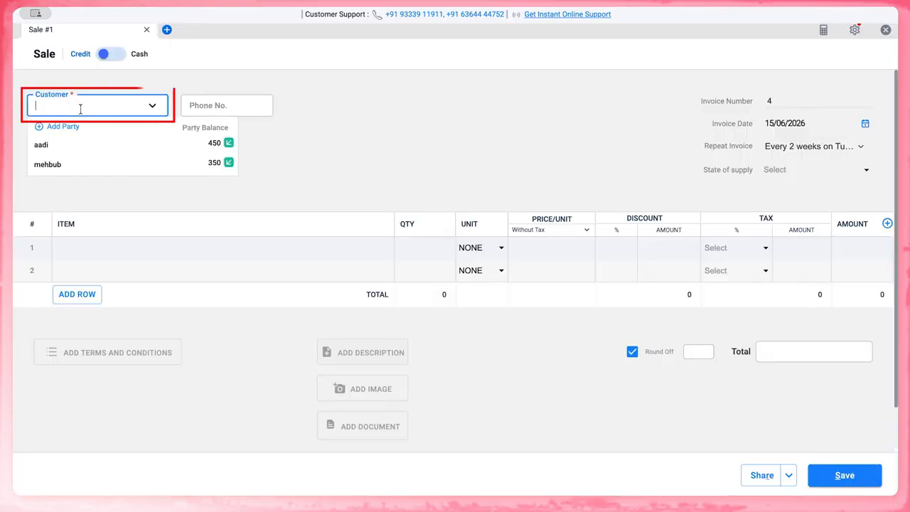
left_click(81, 146)
left_click(86, 245)
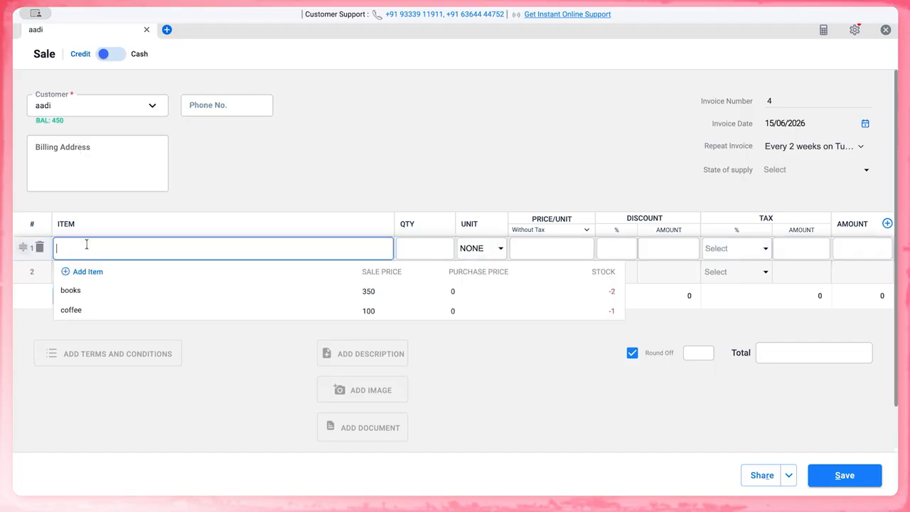
left_click(102, 293)
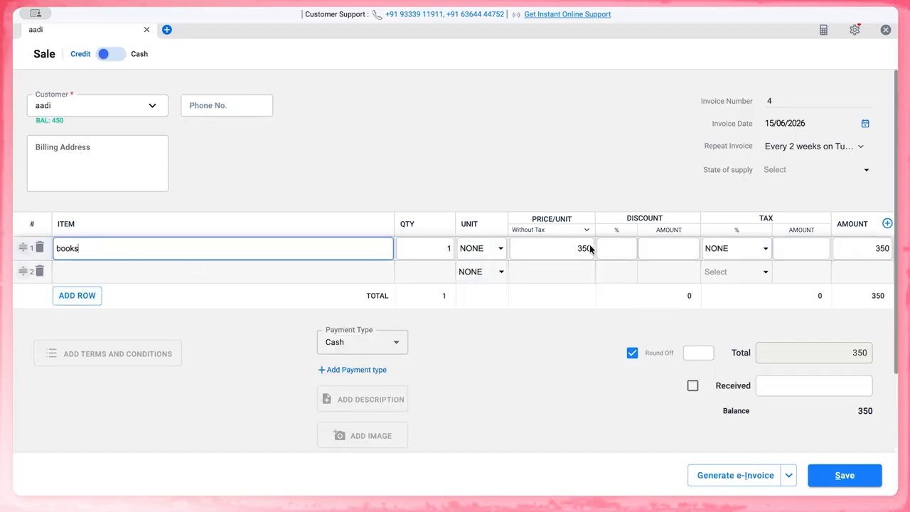
left_click(242, 103)
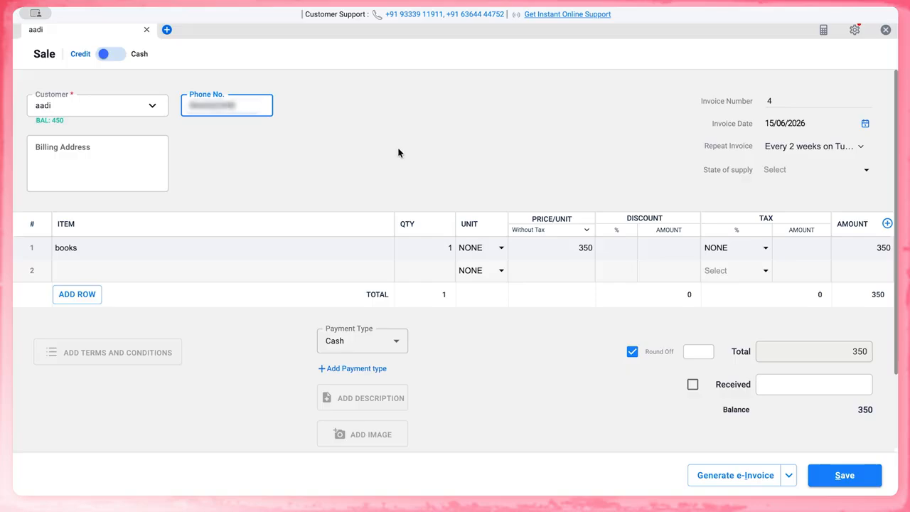
left_click(848, 477)
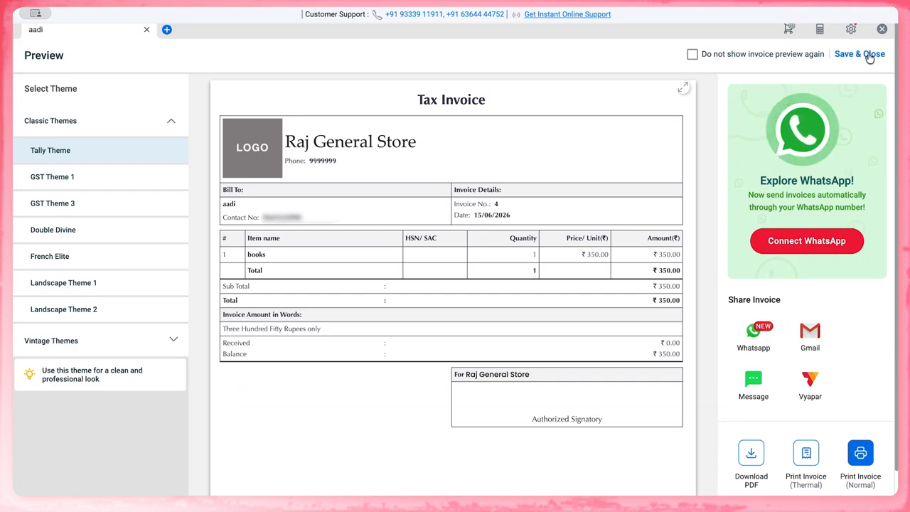
Close the invoice 4 preview and reload the Sale Invoices list from the sidebar
left_click(869, 57)
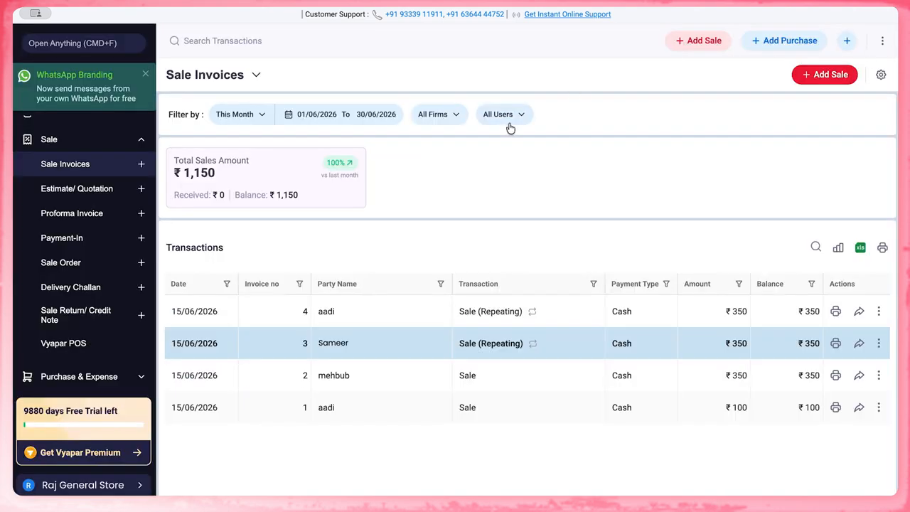
left_click(62, 144)
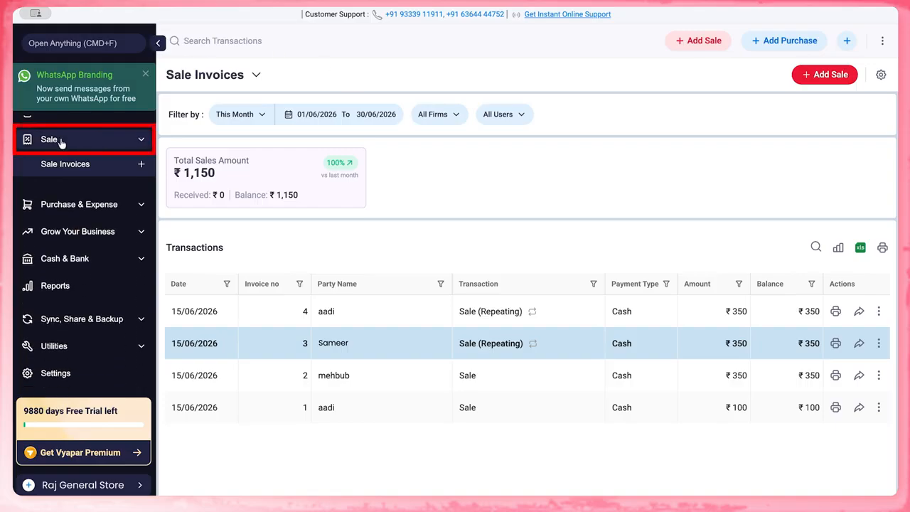
left_click(61, 146)
left_click(65, 164)
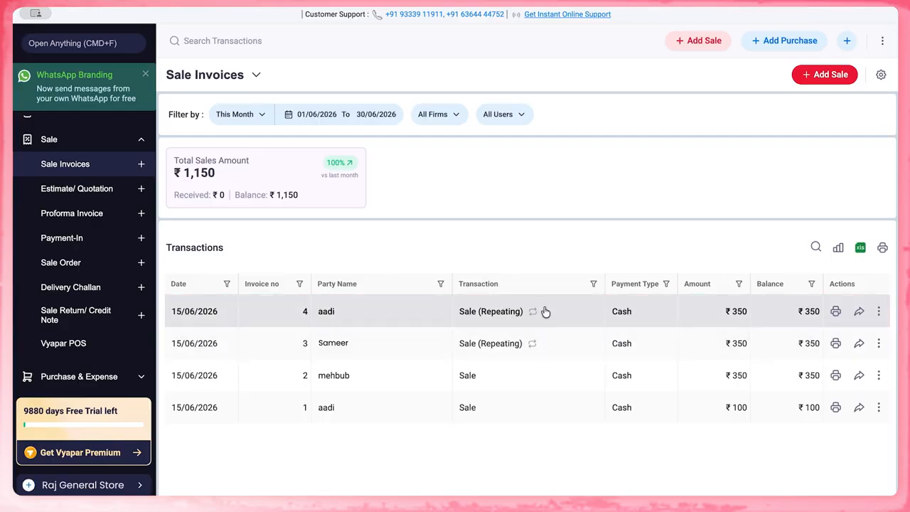
Change invoice 4's repeat to every 2 months on the 3rd from 15/06/2026, confirming the change
left_click(545, 311)
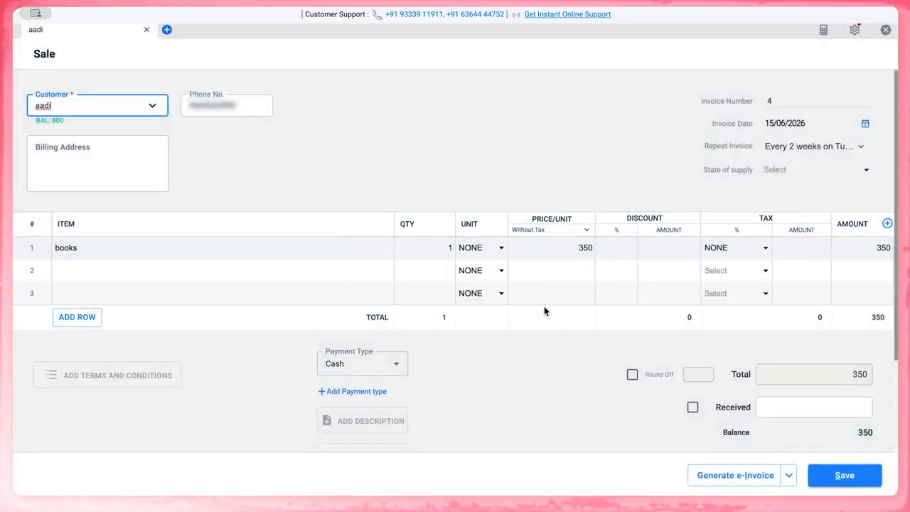
left_click(807, 148)
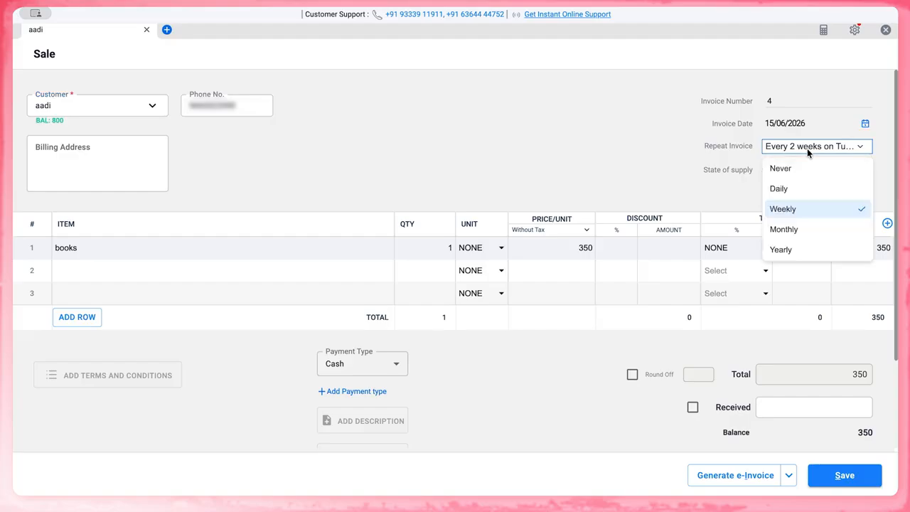
left_click(802, 226)
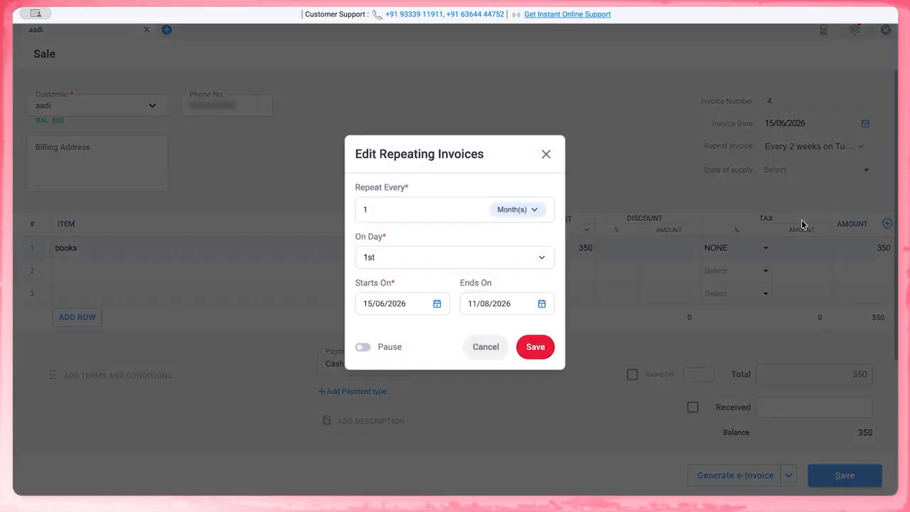
double_click(372, 211)
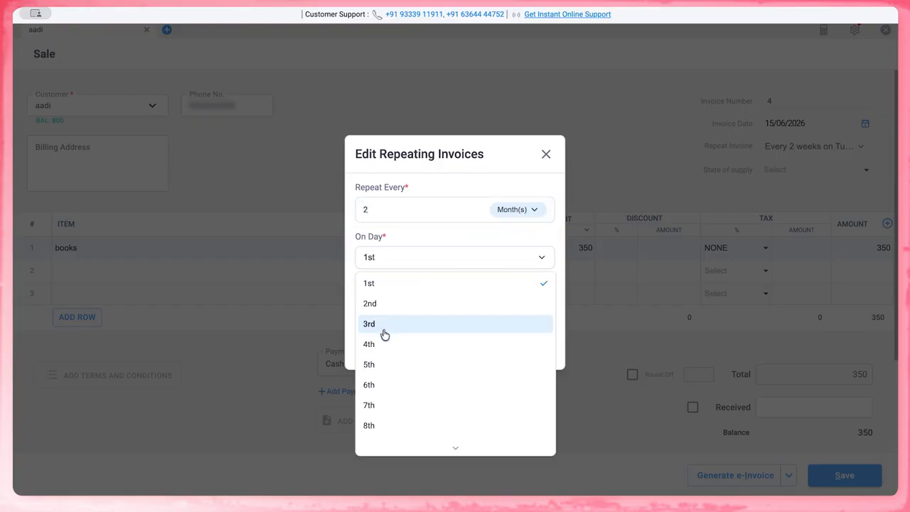
left_click(385, 329)
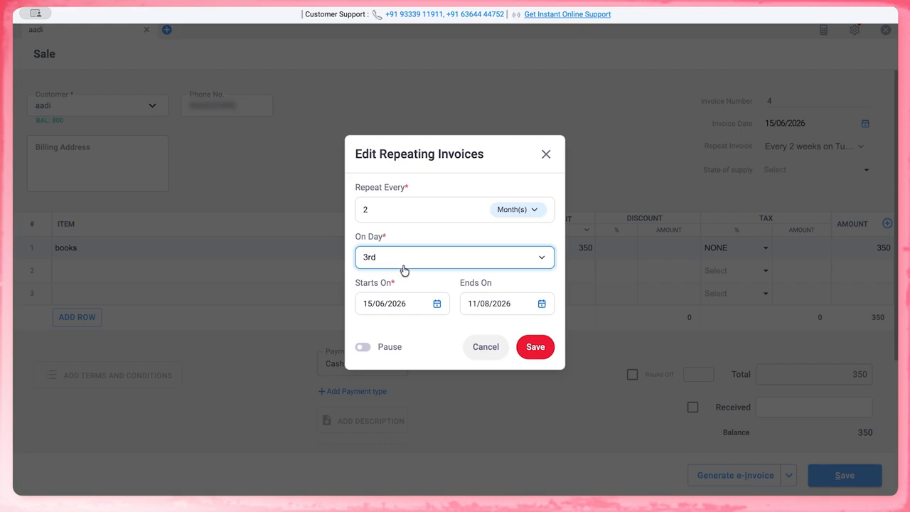
left_click(436, 305)
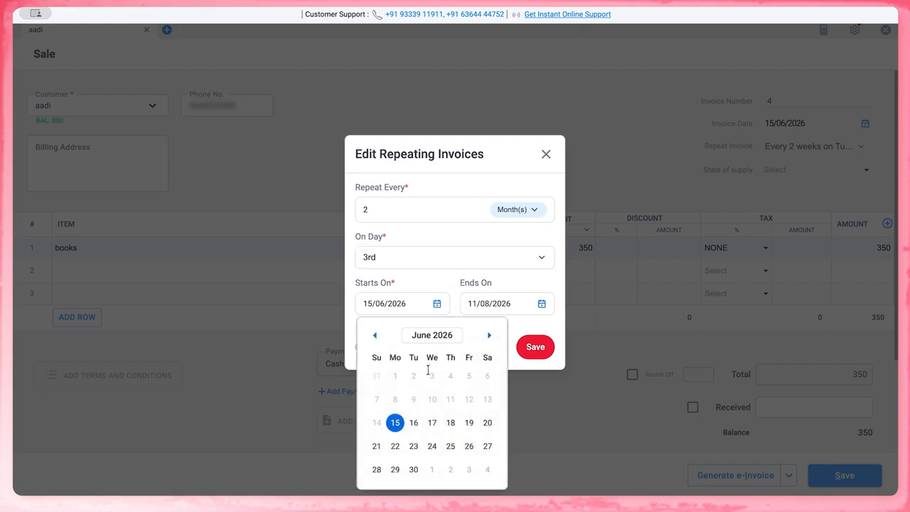
left_click(396, 422)
left_click(535, 346)
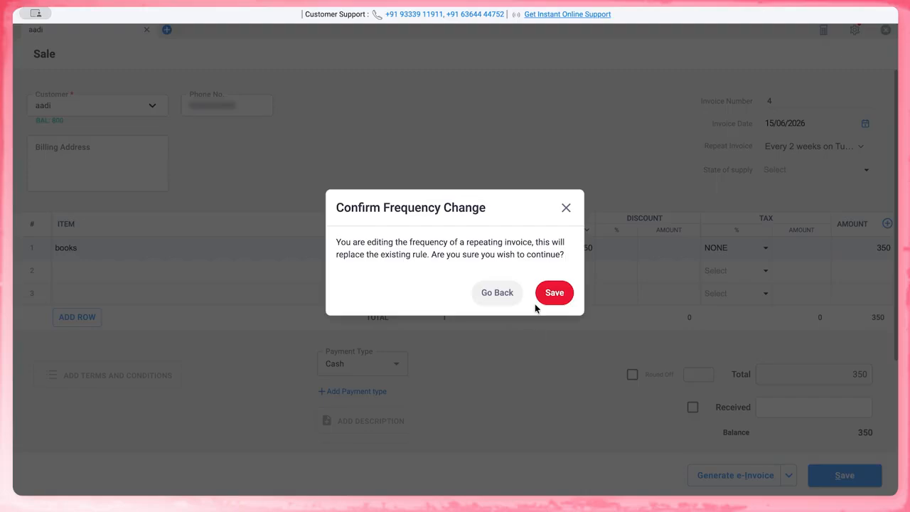
left_click(554, 292)
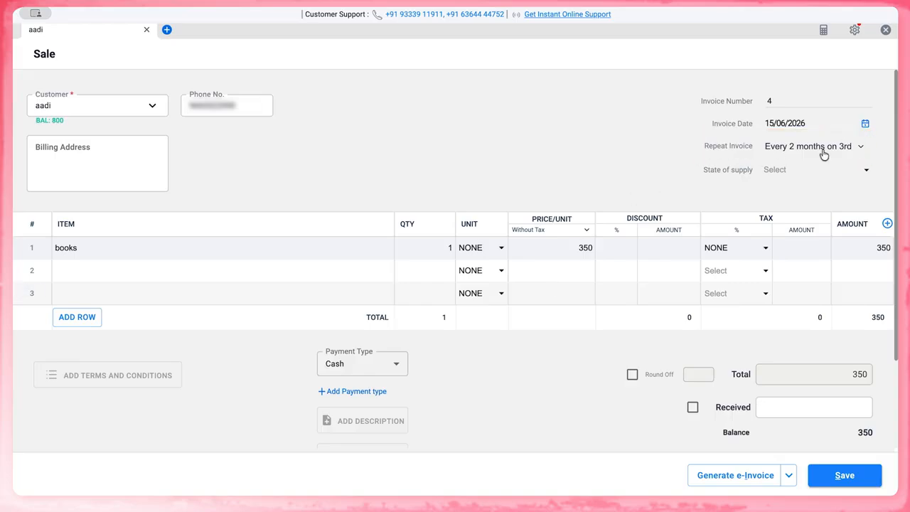
Add coffee as row 2 on aadi's invoice 4 and save, continuing past the update prompt
left_click(160, 270)
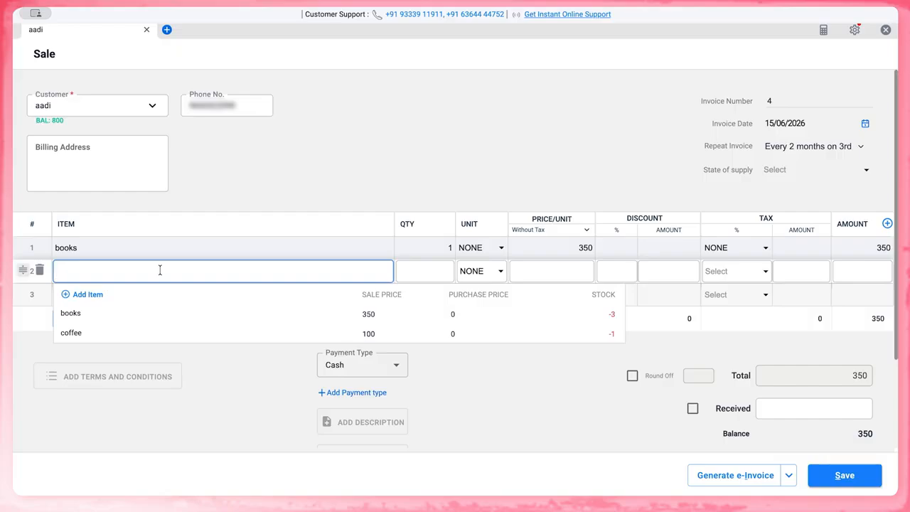
left_click(138, 332)
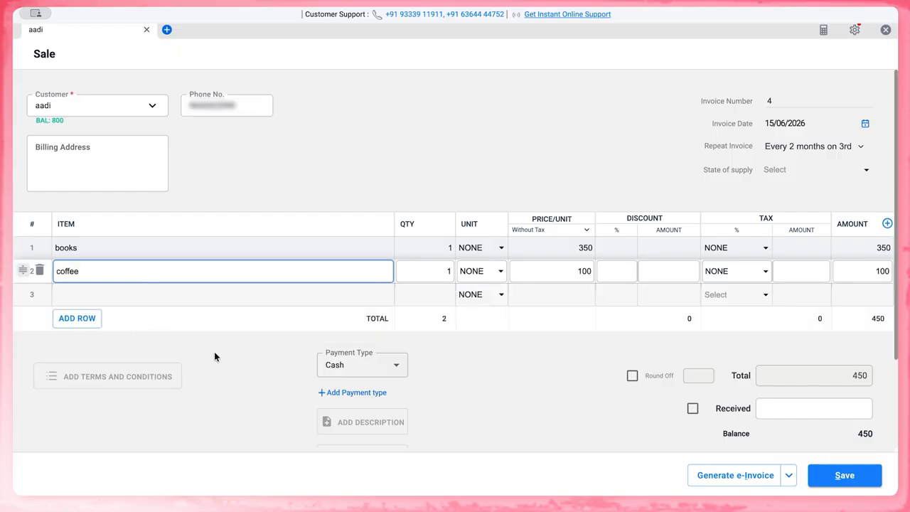
left_click(489, 186)
left_click(849, 478)
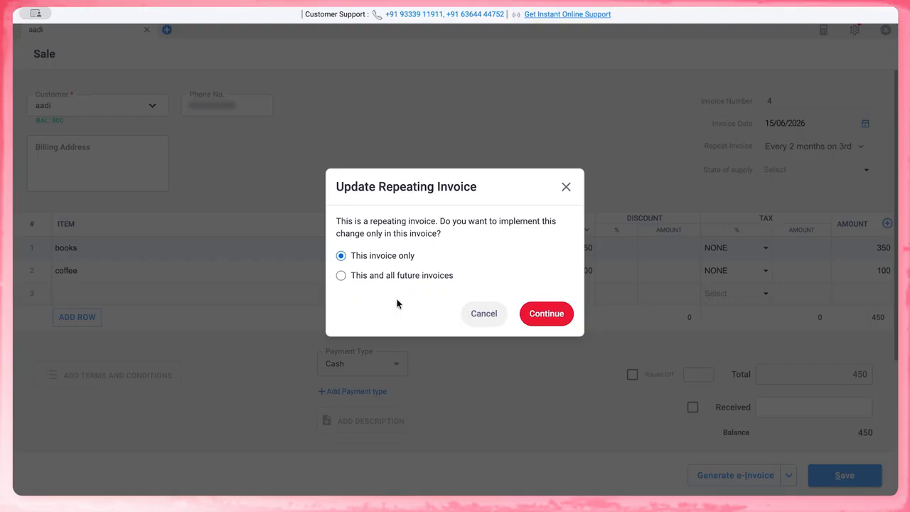
left_click(538, 319)
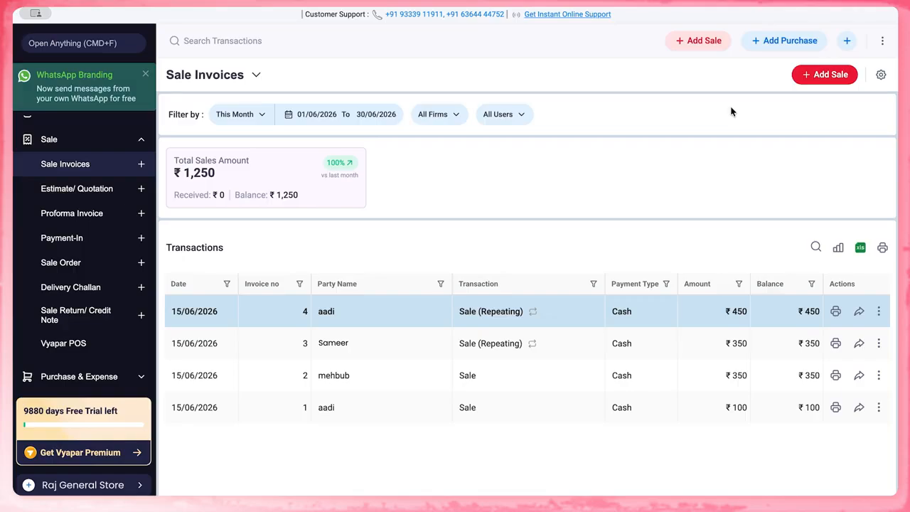
Open aadi's invoice 4 (books and coffee, ₹450) in the Sale edit form
mouse_move(534, 314)
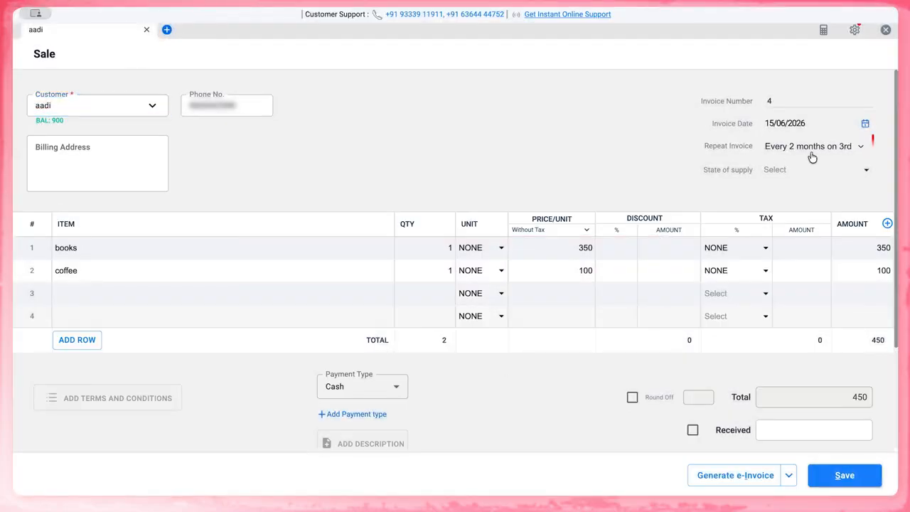
Set invoice 4's repeat to Monthly, paused until 19/06/2026, and save the sale
left_click(856, 149)
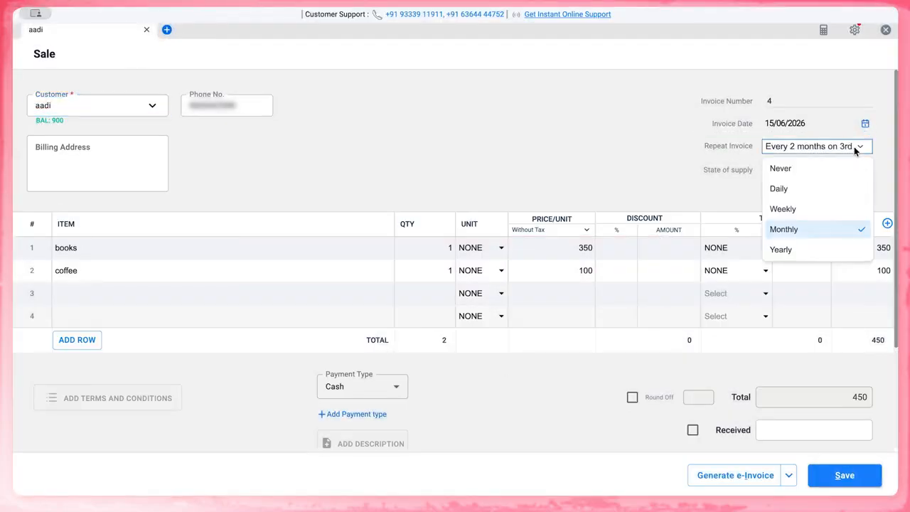
left_click(795, 228)
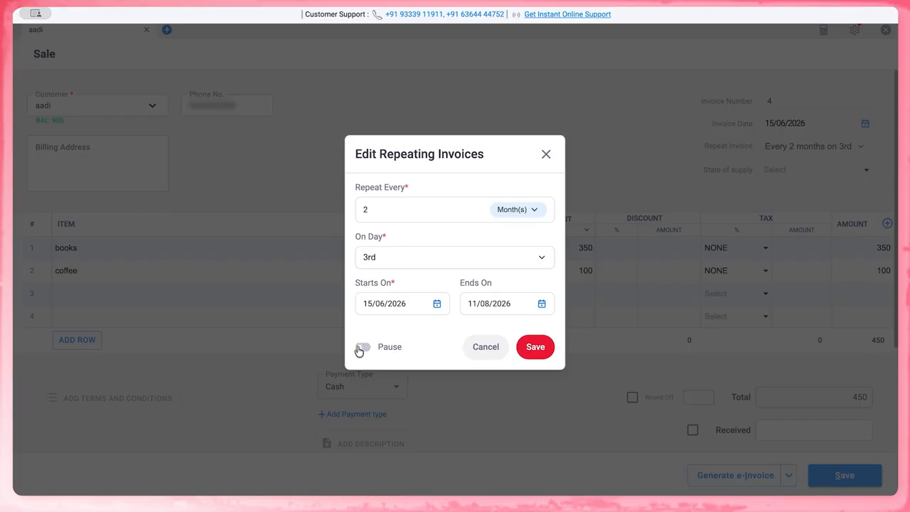
left_click(364, 349)
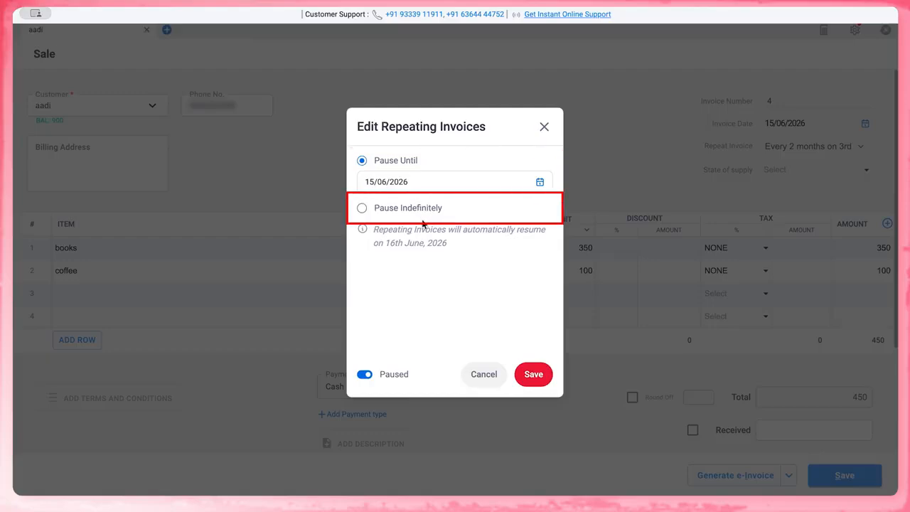
left_click(541, 183)
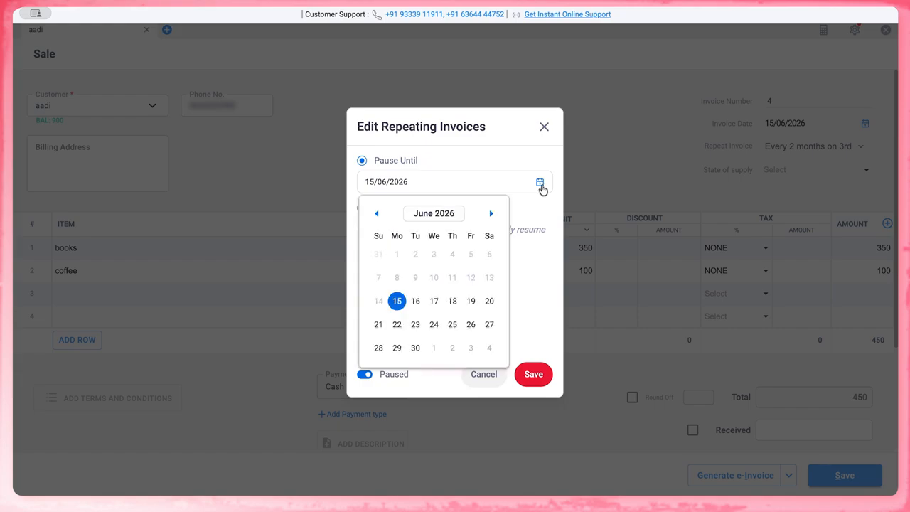
left_click(470, 302)
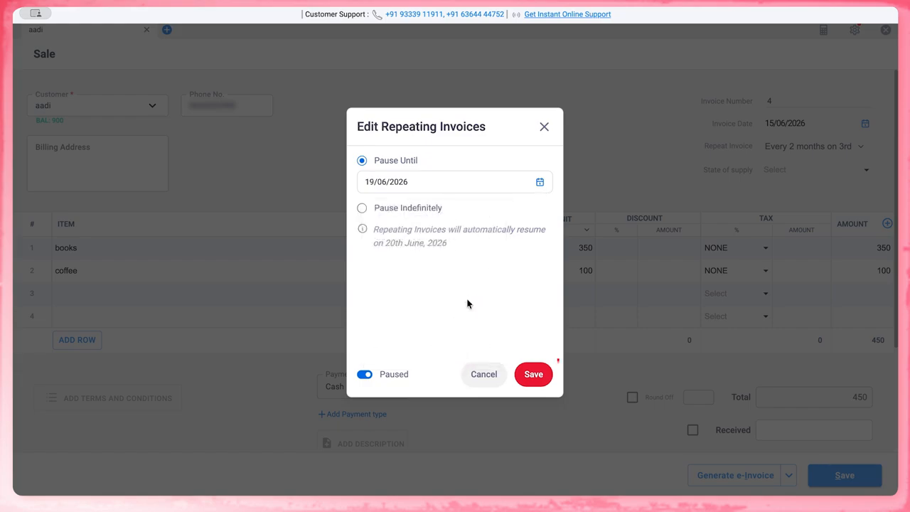
left_click(535, 376)
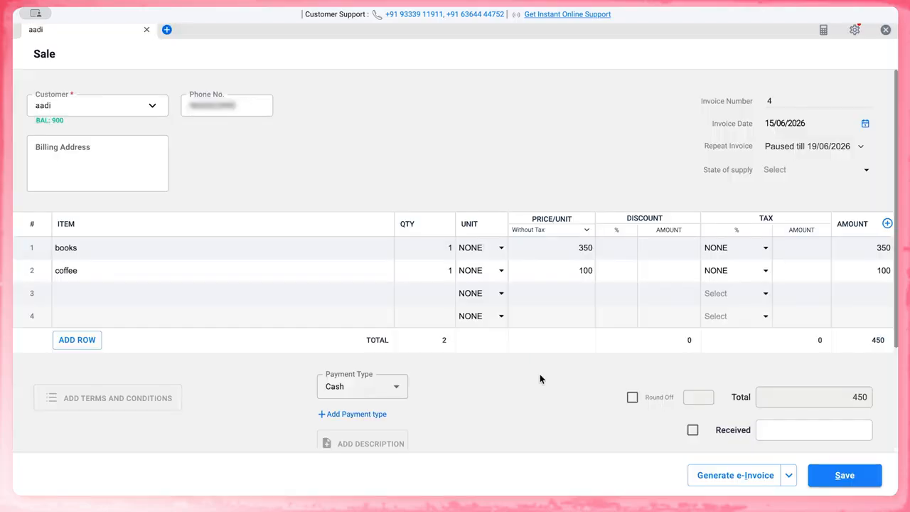
left_click(853, 480)
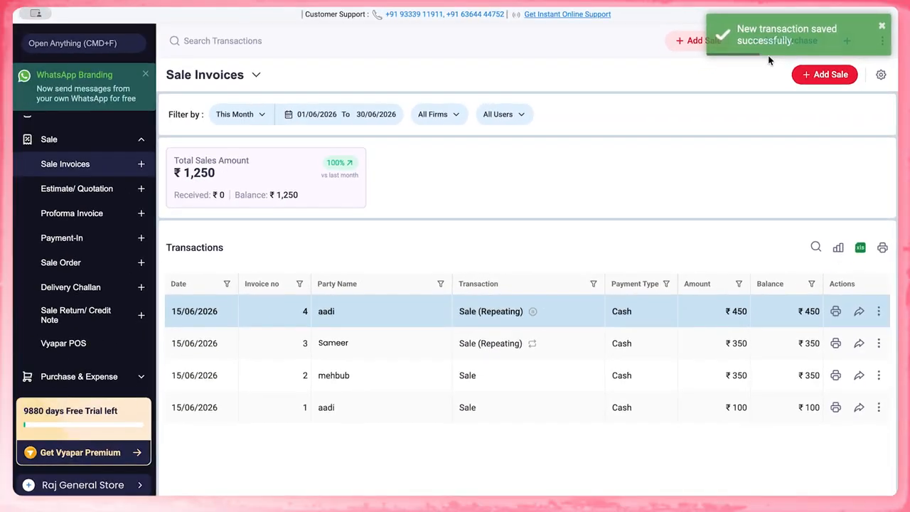
Delete Sameer's repeating invoice 3, choosing 'This and all future invoices'
left_click(736, 344)
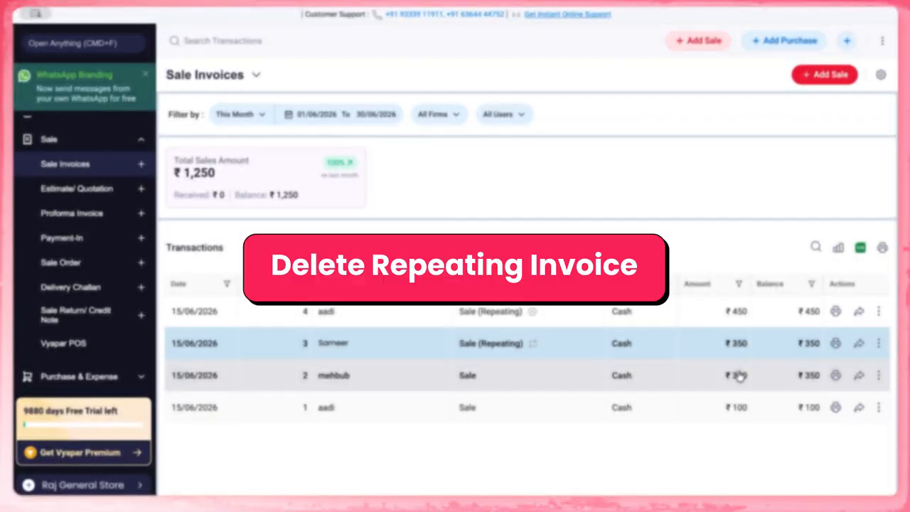
left_click(879, 344)
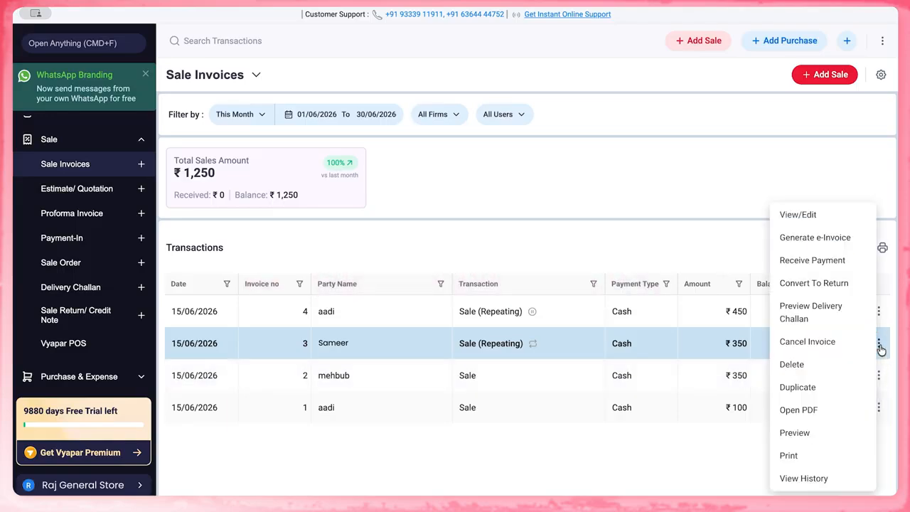
left_click(806, 369)
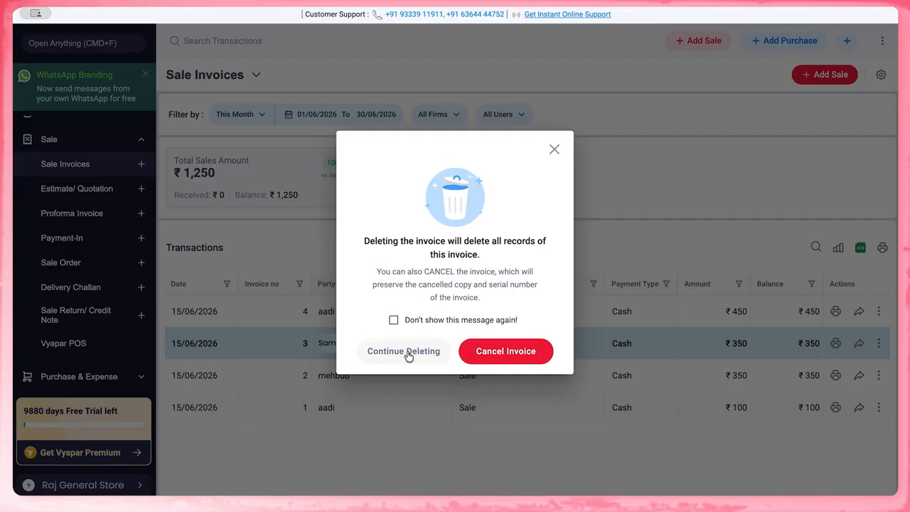
left_click(407, 352)
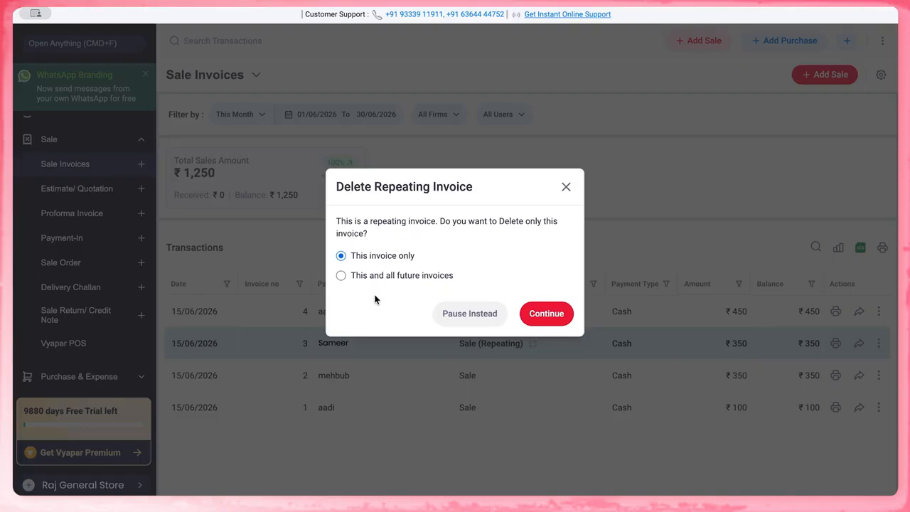
left_click(340, 276)
left_click(545, 313)
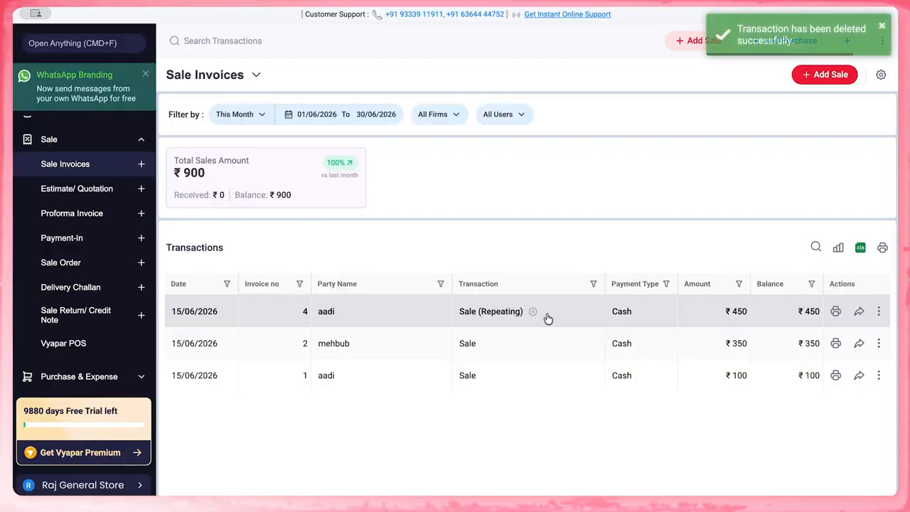